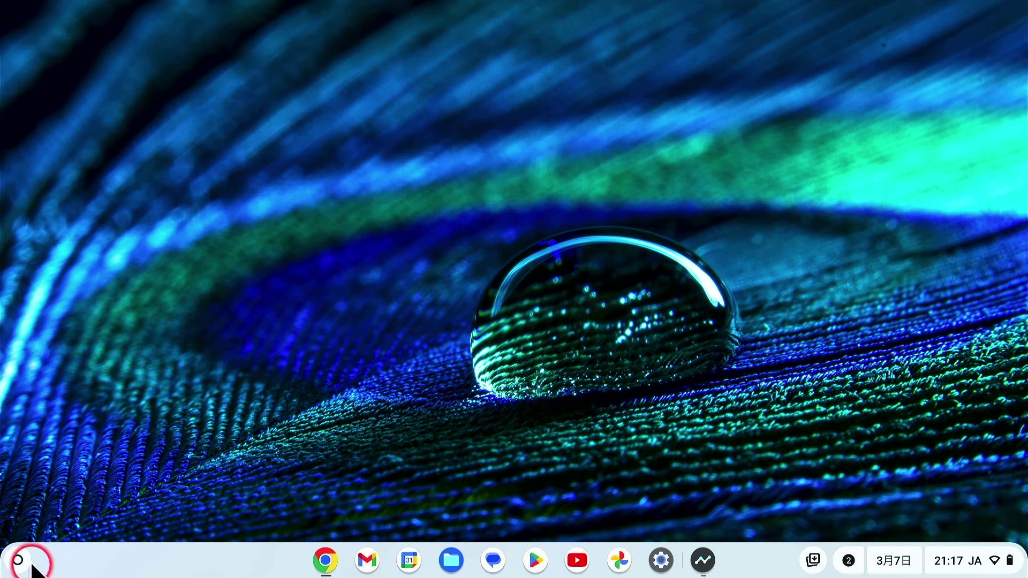
- Launch the Terminal (ターミナル) app from the ChromeOS launcher
{"action": "left_click", "coordinate": [31, 563]}
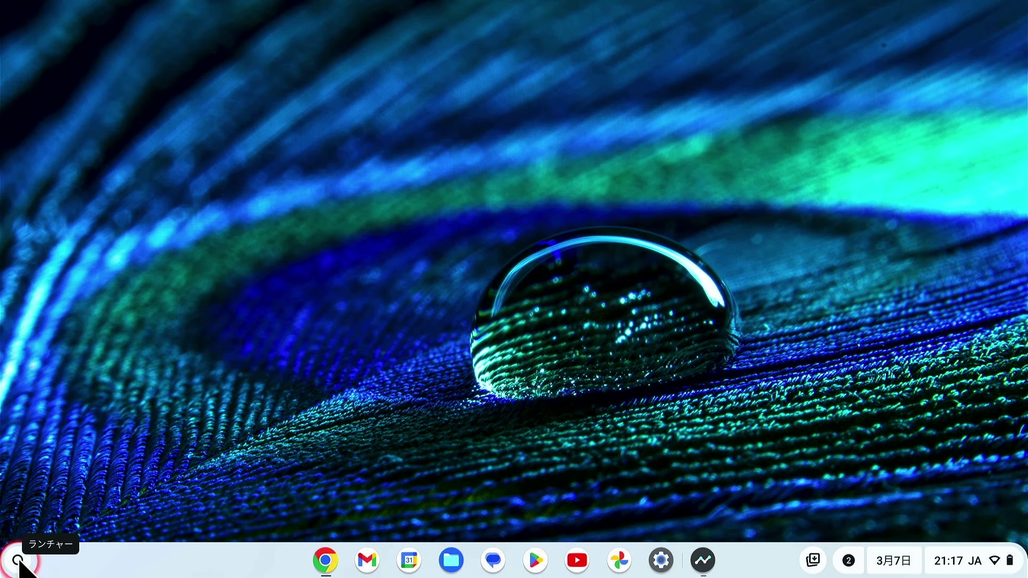
{"action": "left_click", "coordinate": [18, 561]}
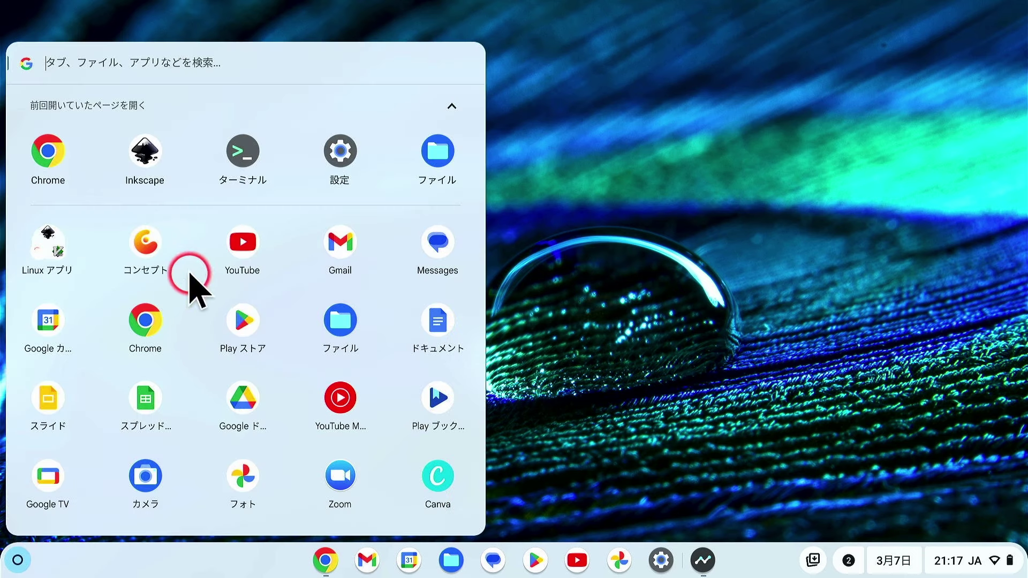
{"action": "left_click", "coordinate": [253, 164]}
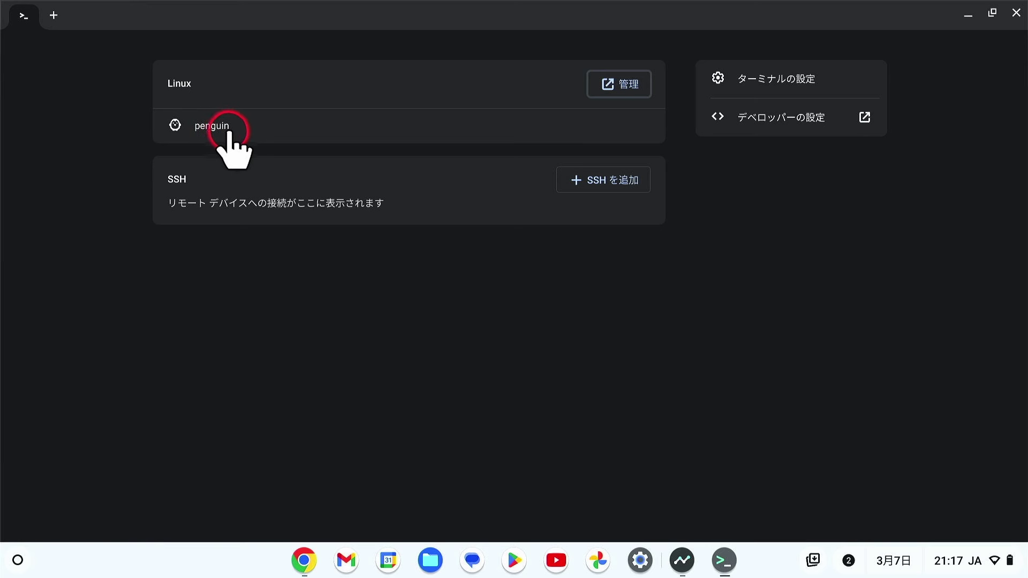
- Open a penguin shell and run 'sudo apt install gimp' up to the 41-package prompt
{"action": "left_click_drag", "start_coordinate": [253, 135], "coordinate": [220, 134]}
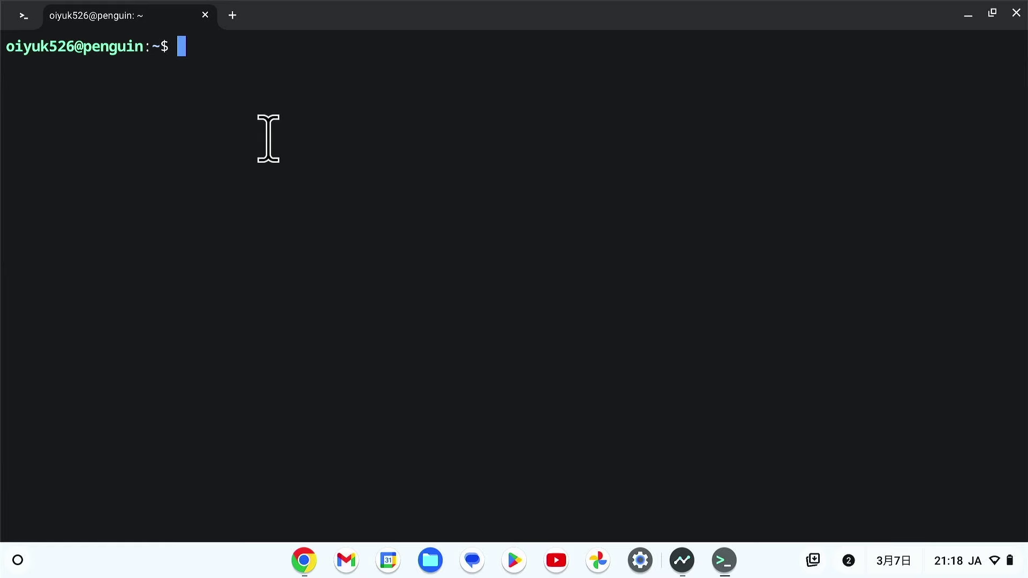
{"action": "type", "text": "sudo ap"}
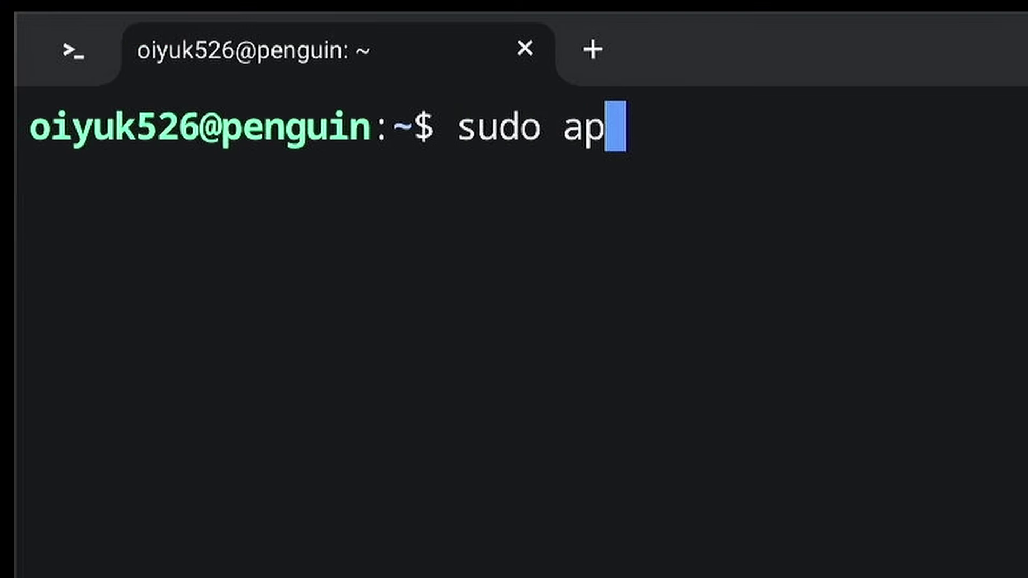
{"action": "type", "text": "t install"}
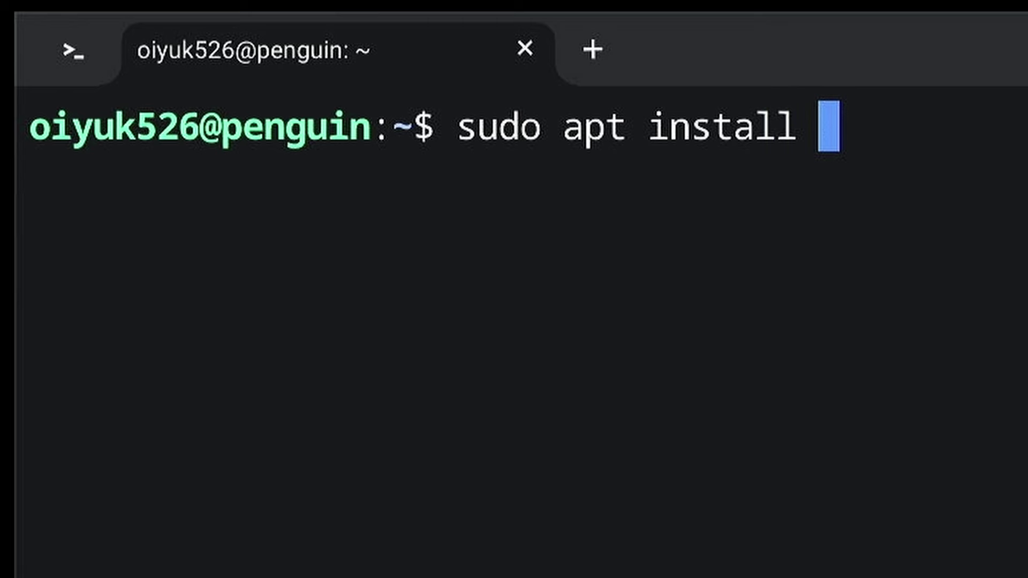
{"action": "left_click", "coordinate": [679, 356]}
{"action": "type", "text": "gimp"}
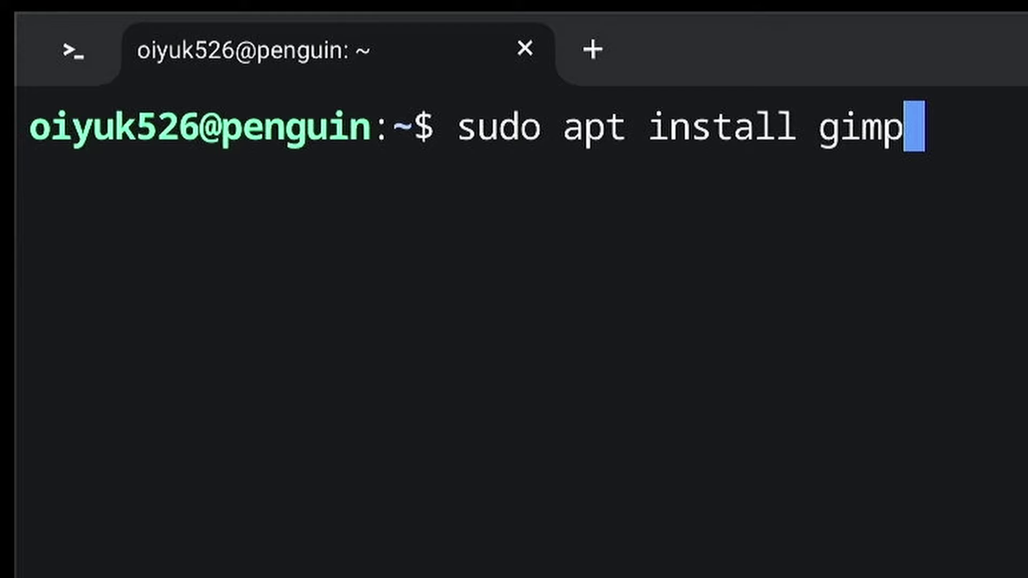
{"action": "key", "text": "Return"}
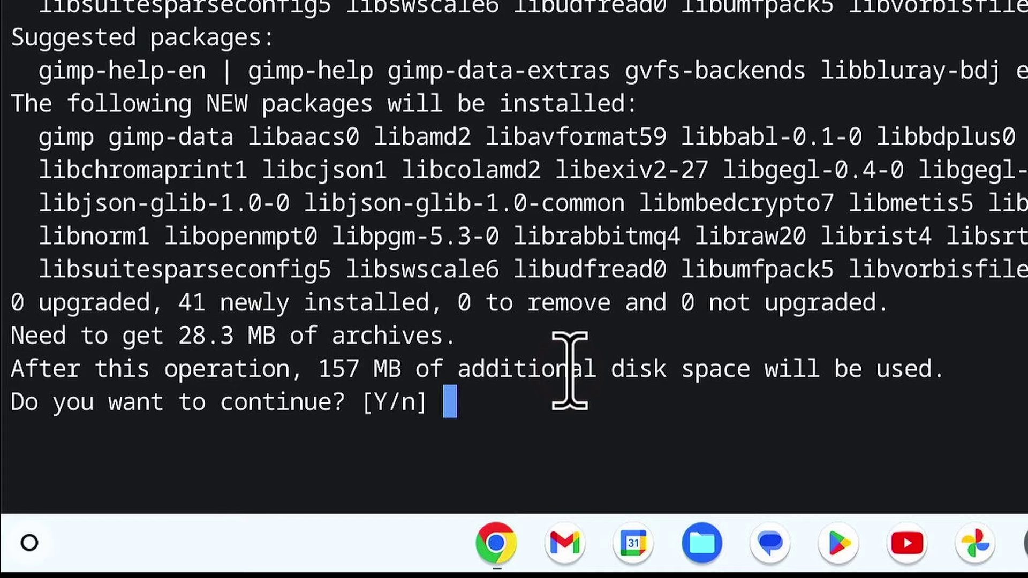
- Answer y to install GIMP's 41 new packages (157 MB)
{"action": "type", "text": "y"}
{"action": "key", "text": "Return"}
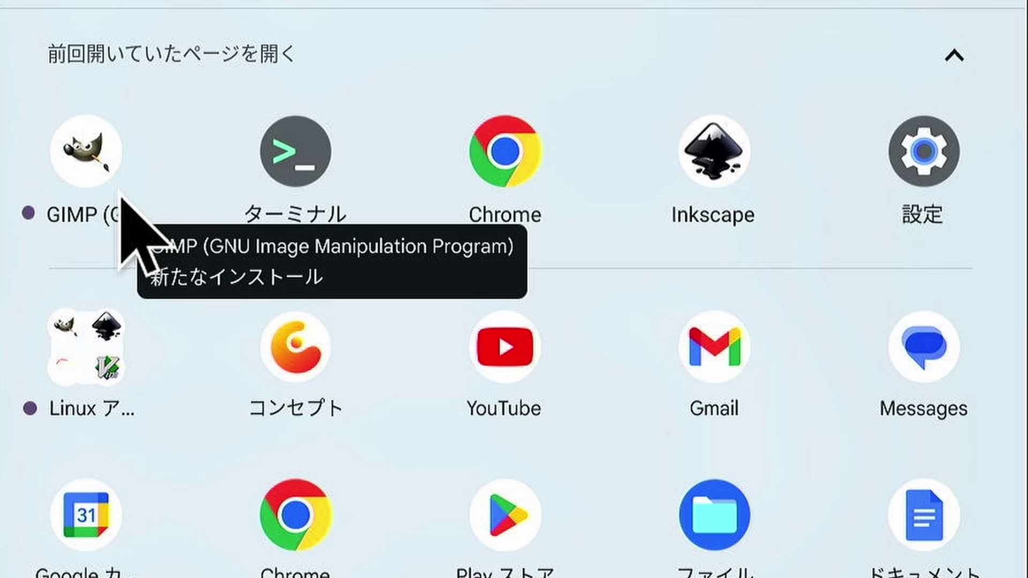
- Find GIMP in the launcher's Linux apps folder and launch GIMP 2.10
{"action": "left_click_drag", "start_coordinate": [92, 409], "coordinate": [89, 377]}
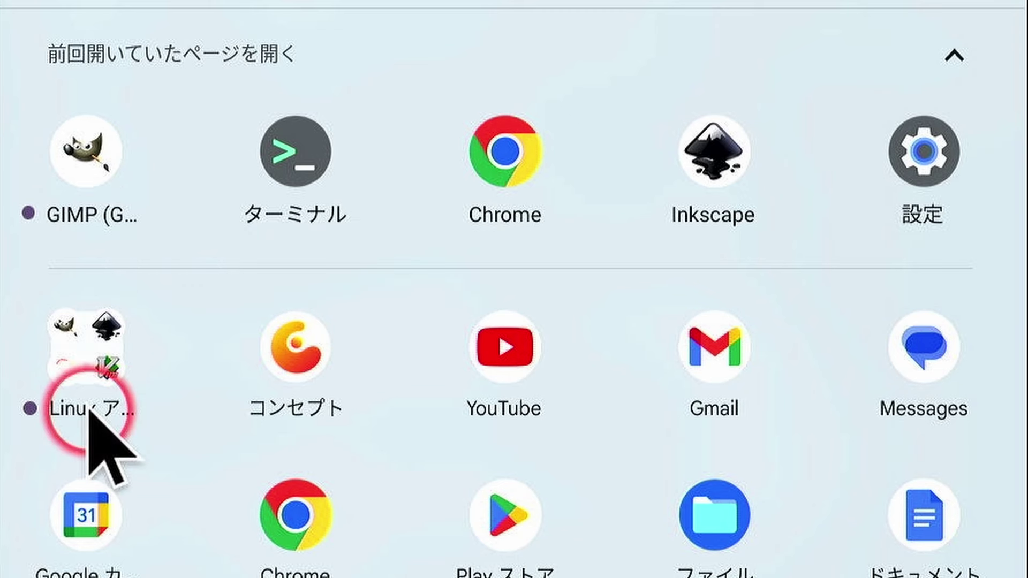
{"action": "left_click", "coordinate": [88, 377]}
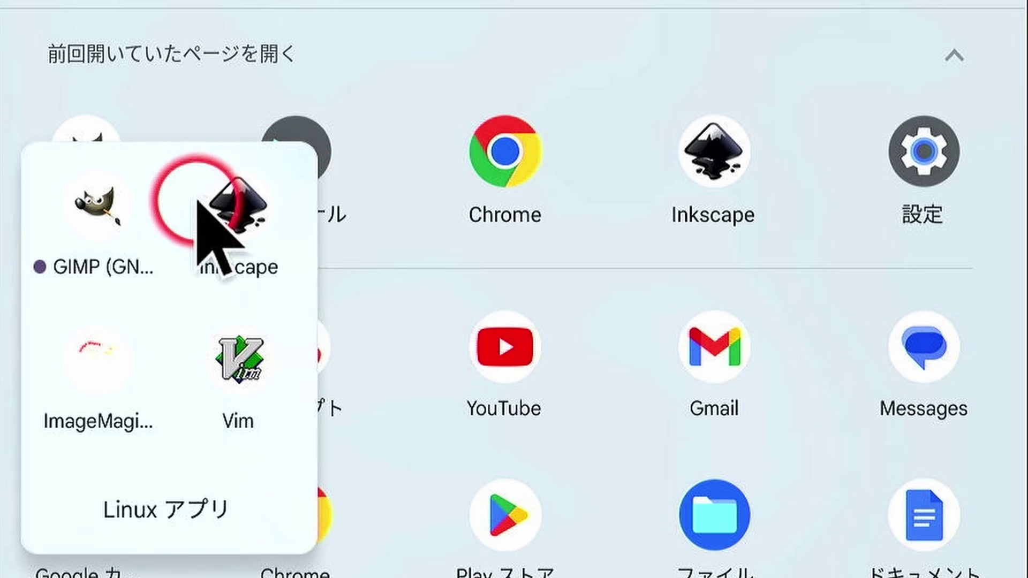
{"action": "left_click", "coordinate": [198, 91]}
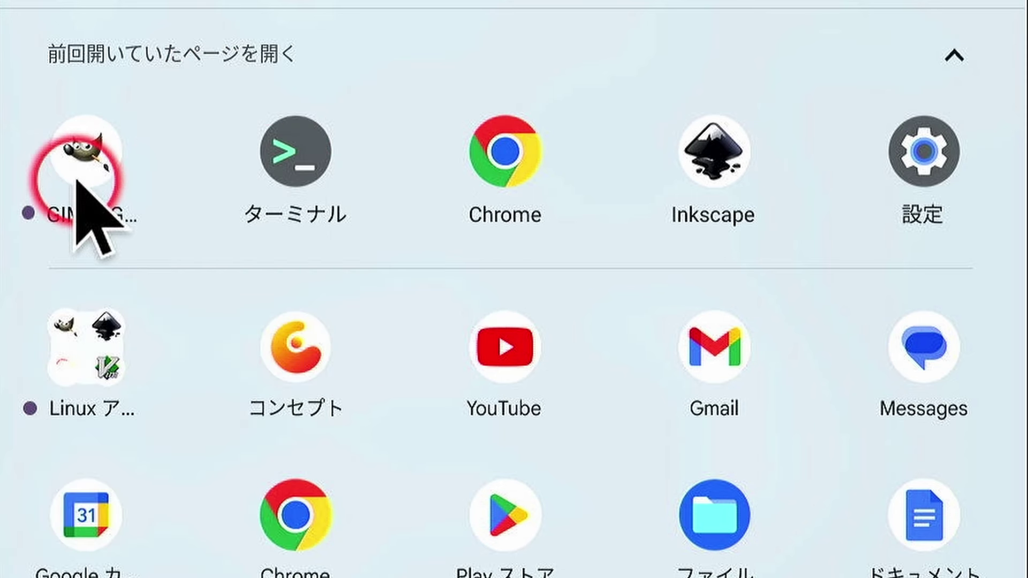
{"action": "left_click", "coordinate": [95, 353]}
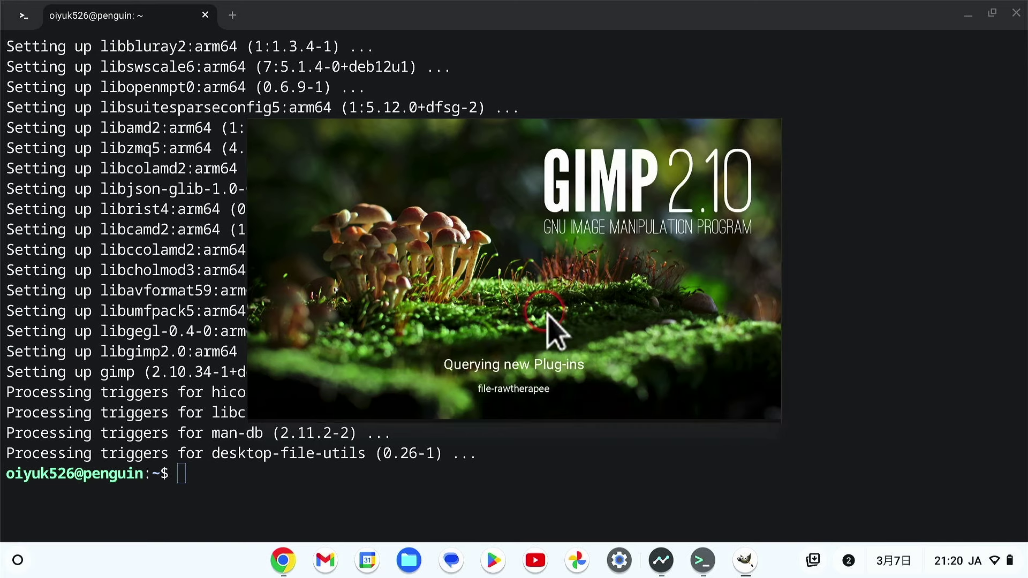
- Start GIMP 2.10 and let it load to an empty main window
{"action": "left_click", "coordinate": [619, 283]}
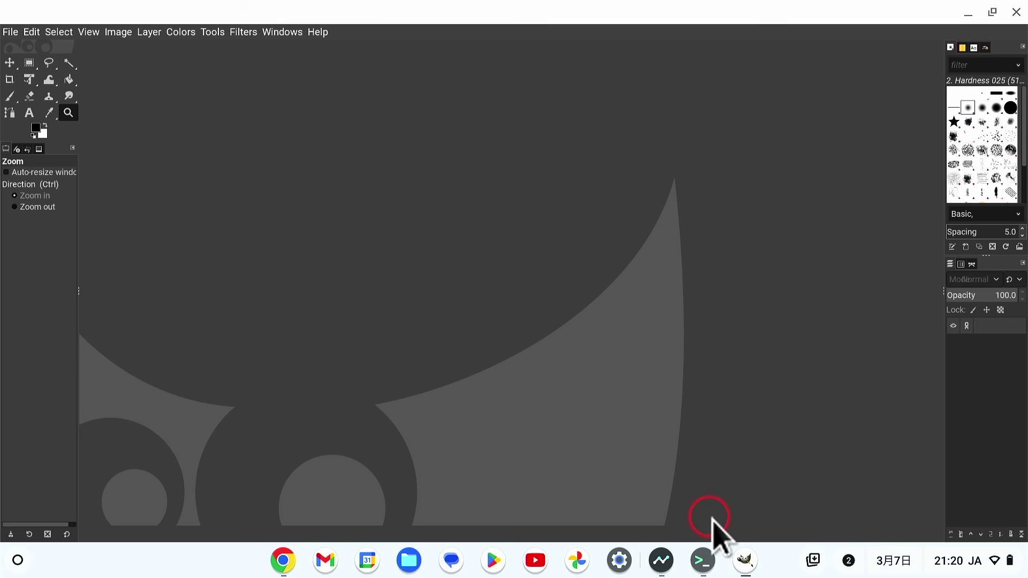
{"action": "left_click", "coordinate": [660, 559]}
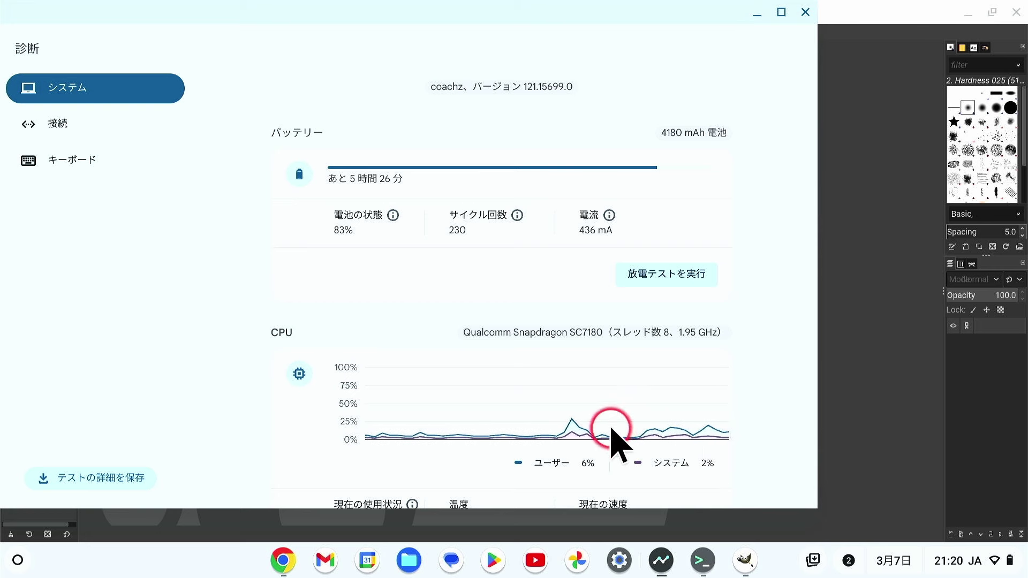
{"action": "scroll", "coordinate": [616, 445], "scroll_direction": "down", "scroll_amount": 3}
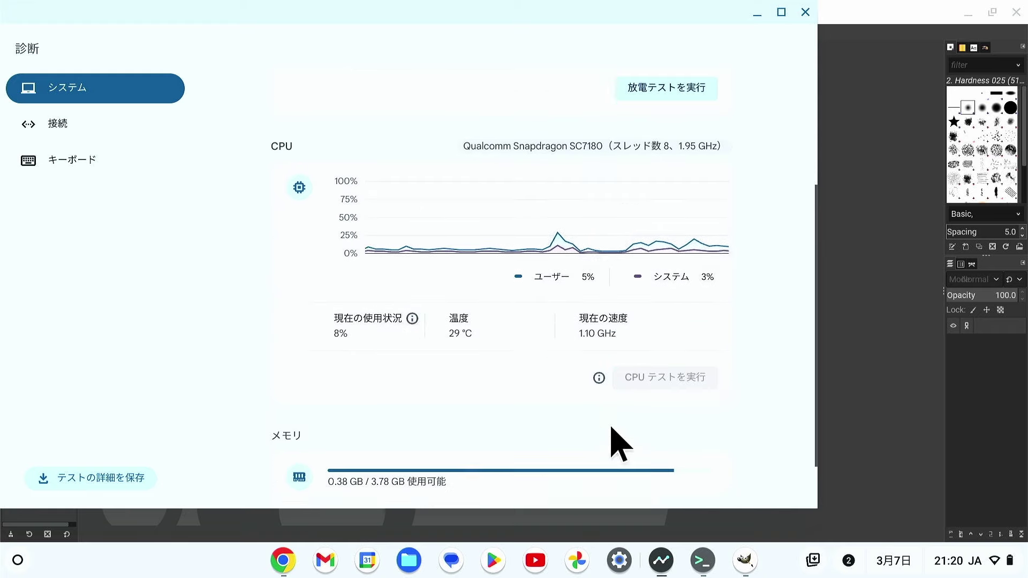
{"action": "scroll", "coordinate": [616, 445], "scroll_direction": "down", "scroll_amount": 3}
{"action": "left_click_drag", "start_coordinate": [625, 434], "coordinate": [477, 461]}
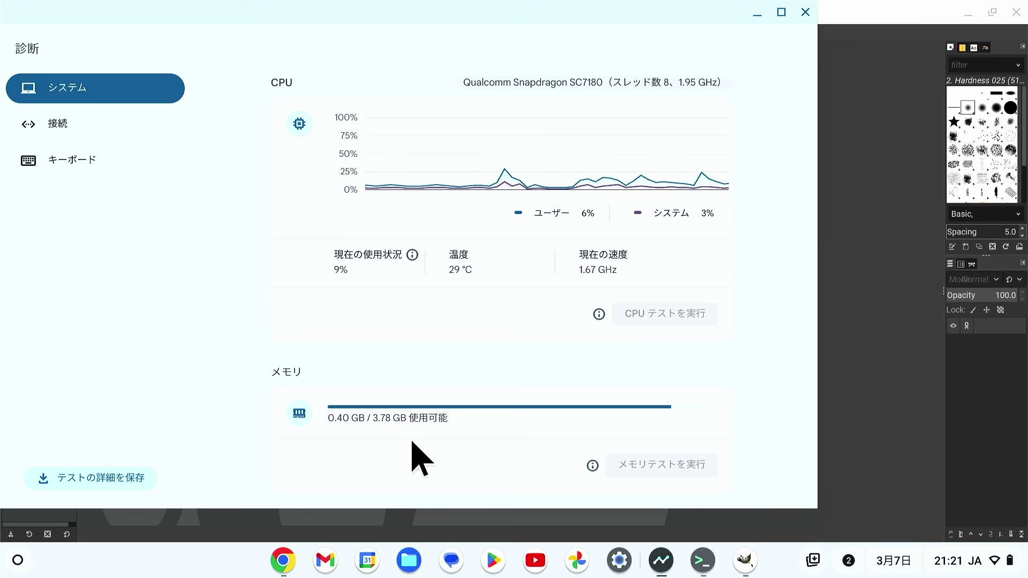
{"action": "left_click", "coordinate": [388, 436]}
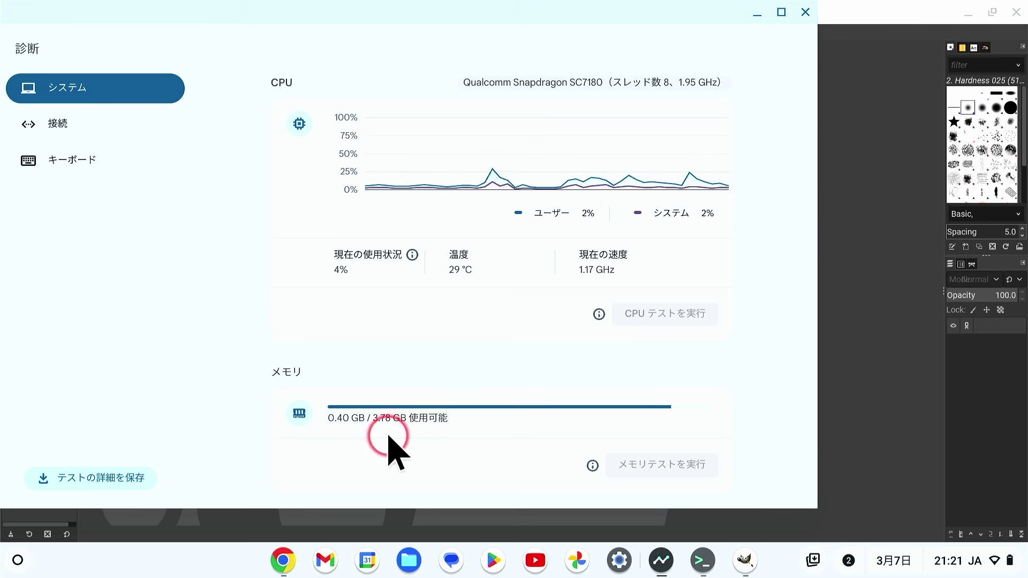
{"action": "left_click", "coordinate": [378, 435]}
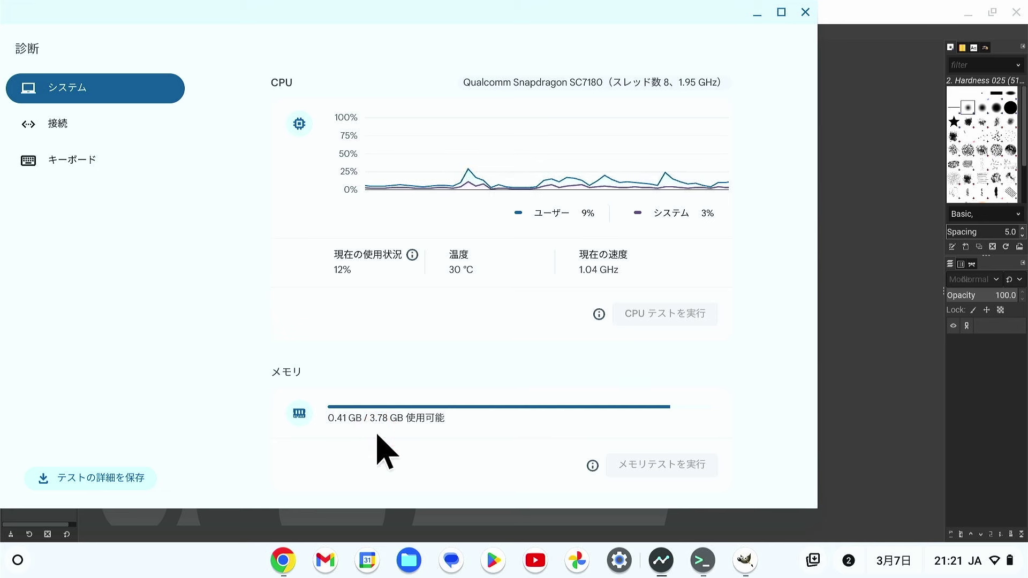
{"action": "left_click", "coordinate": [359, 420]}
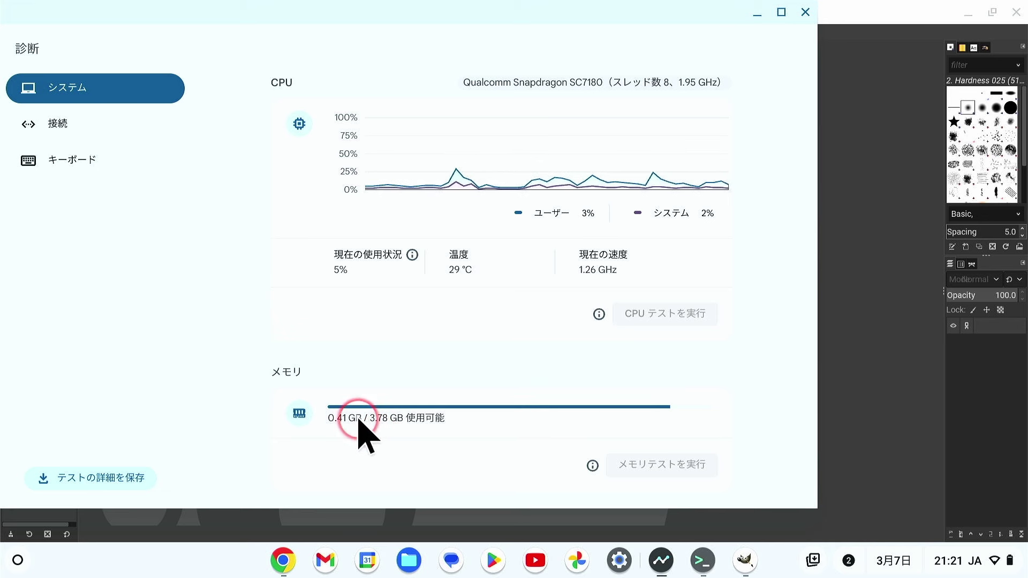
{"action": "left_click", "coordinate": [809, 20]}
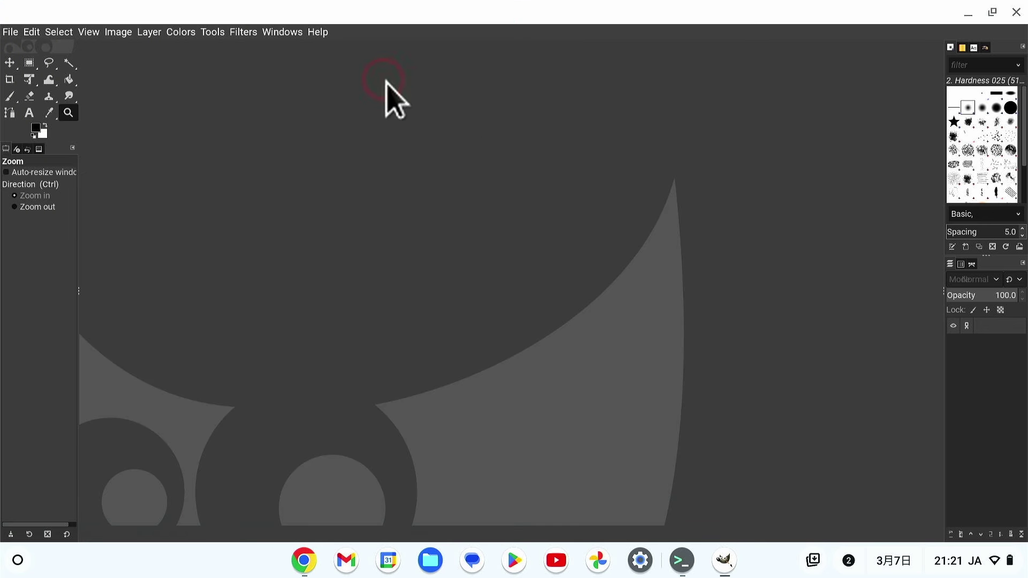
- Bring up GIMP's Open Image dialog from the File menu
{"action": "left_click", "coordinate": [31, 32]}
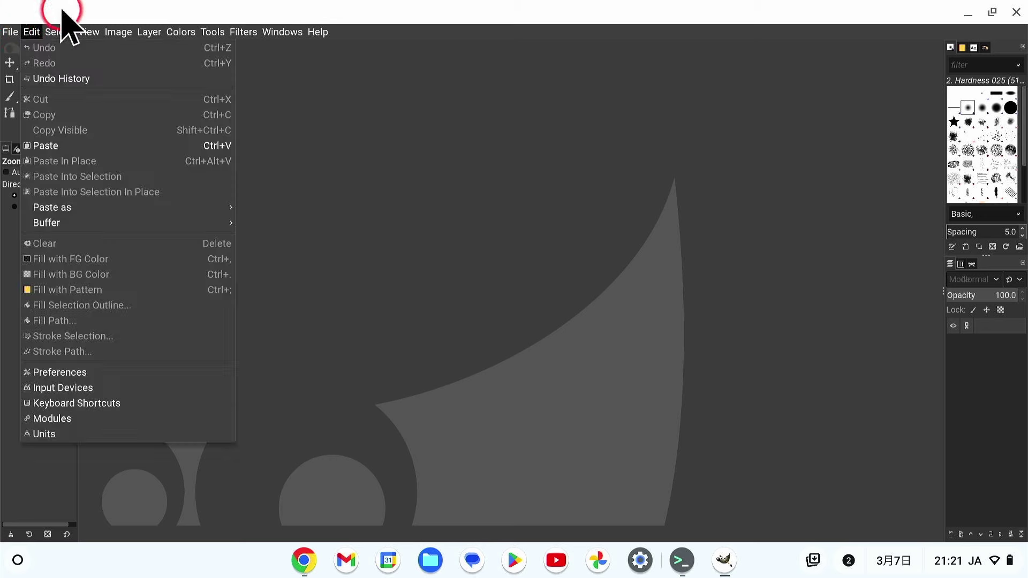
{"action": "left_click", "coordinate": [11, 32]}
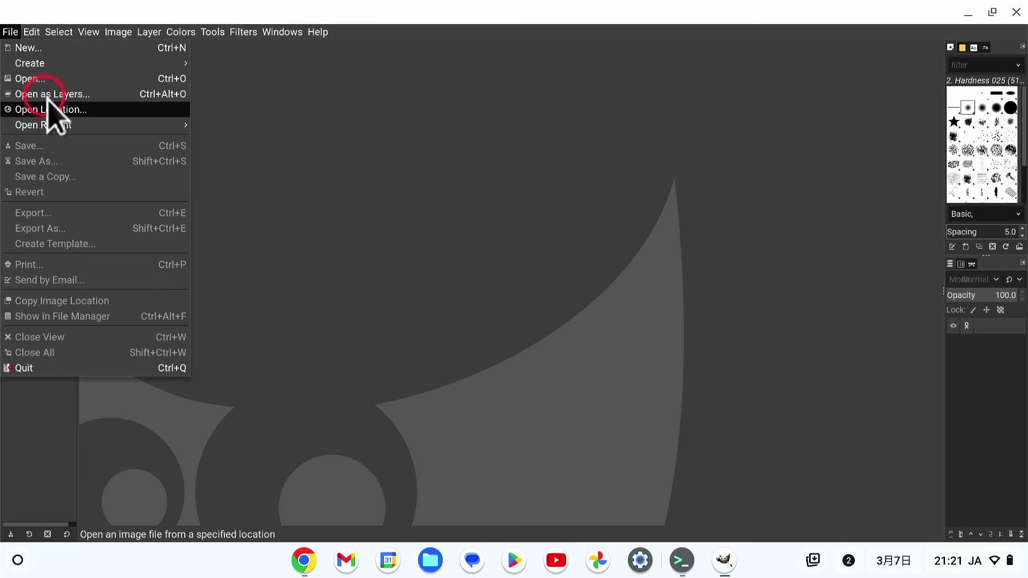
{"action": "left_click", "coordinate": [46, 79]}
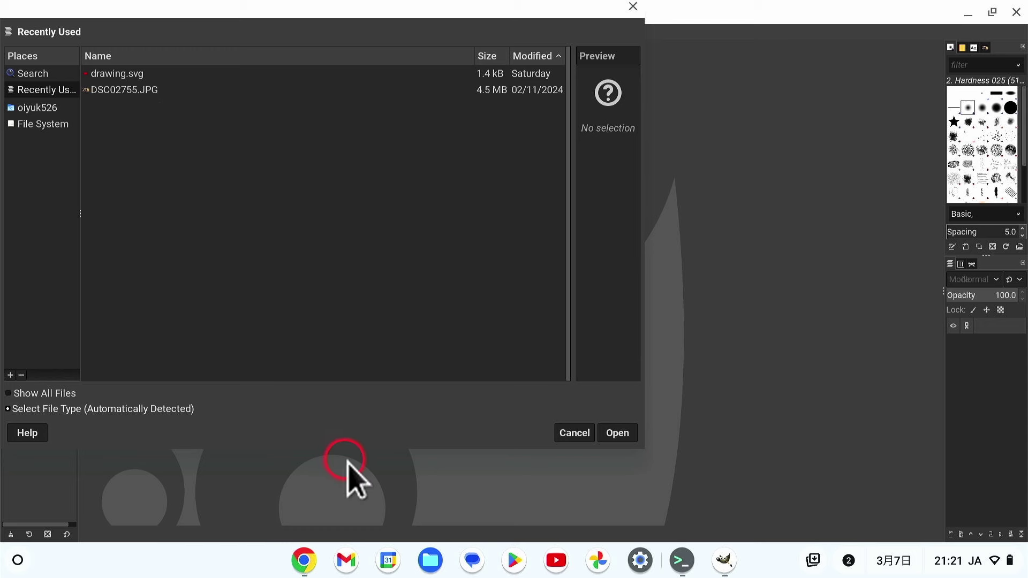
- Launch the ChromeOS Files app from the shelf, showing My files
{"action": "left_click", "coordinate": [438, 567]}
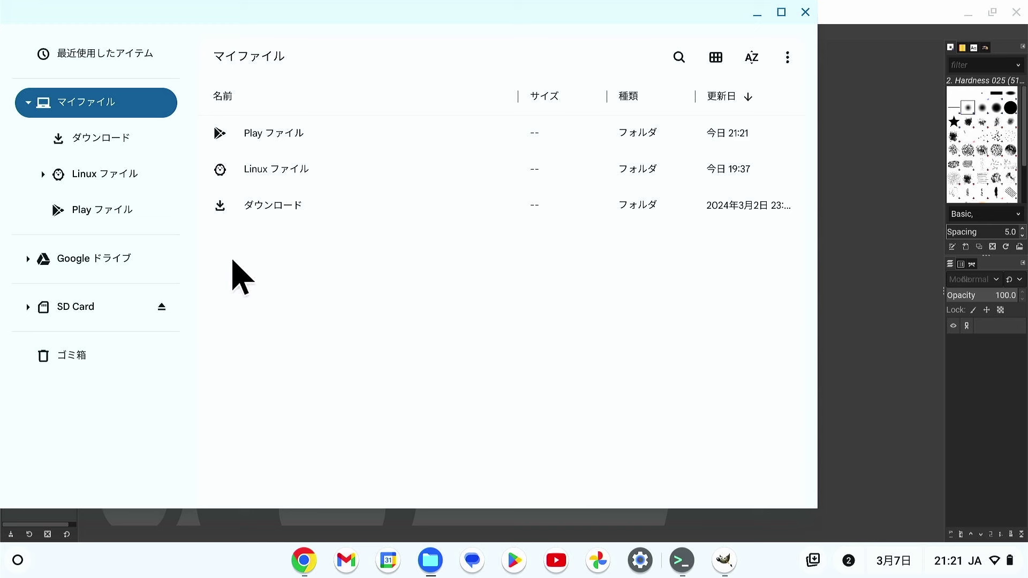
- Browse Linux files to confirm DSC02755.JPG is there, then close Files
{"action": "left_click", "coordinate": [276, 156]}
{"action": "double_click", "coordinate": [309, 170]}
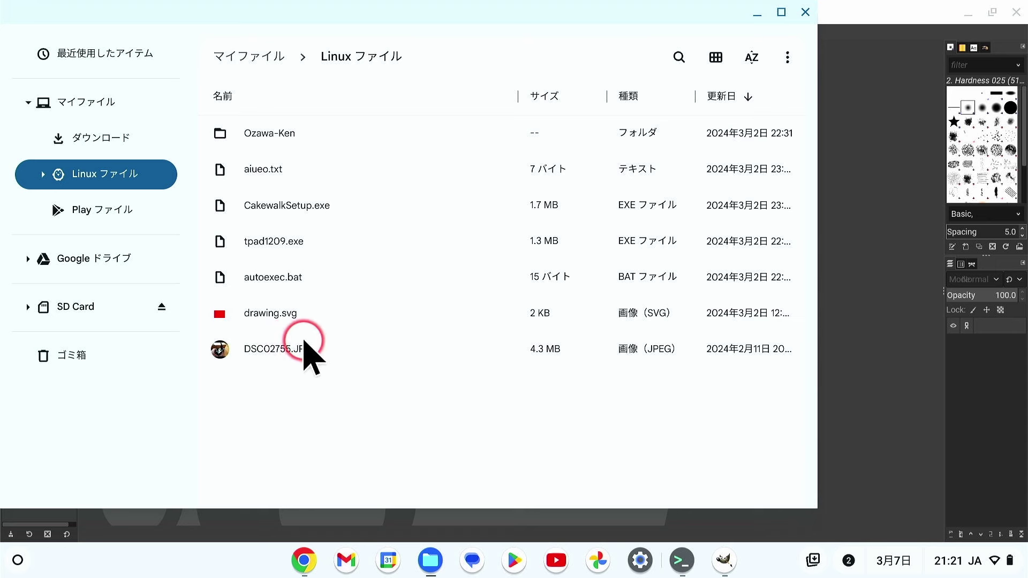
{"action": "left_click", "coordinate": [812, 14]}
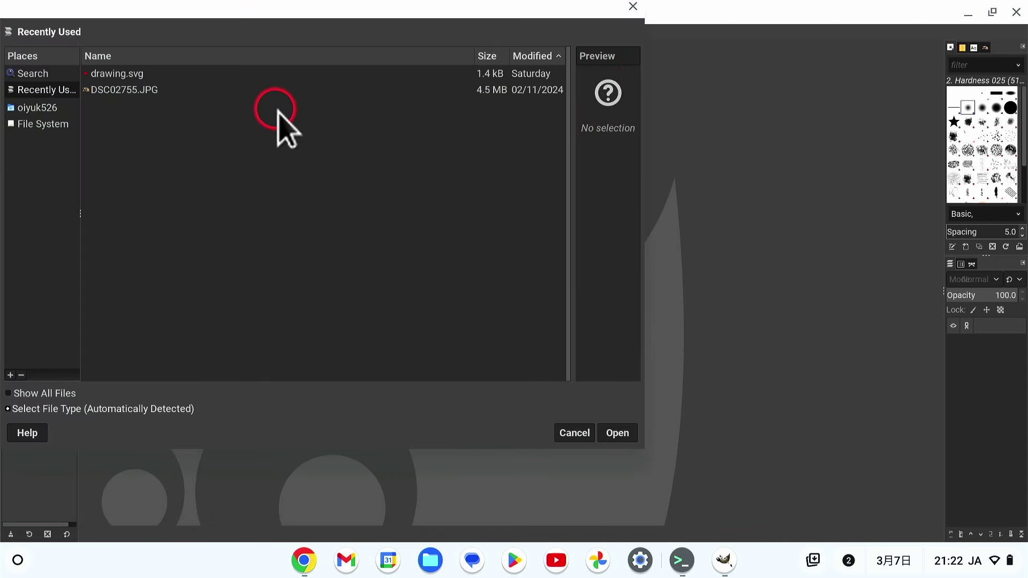
- Open DSC02755.JPG (6000 × 3376) from the Recently Used list
{"action": "double_click", "coordinate": [154, 91]}
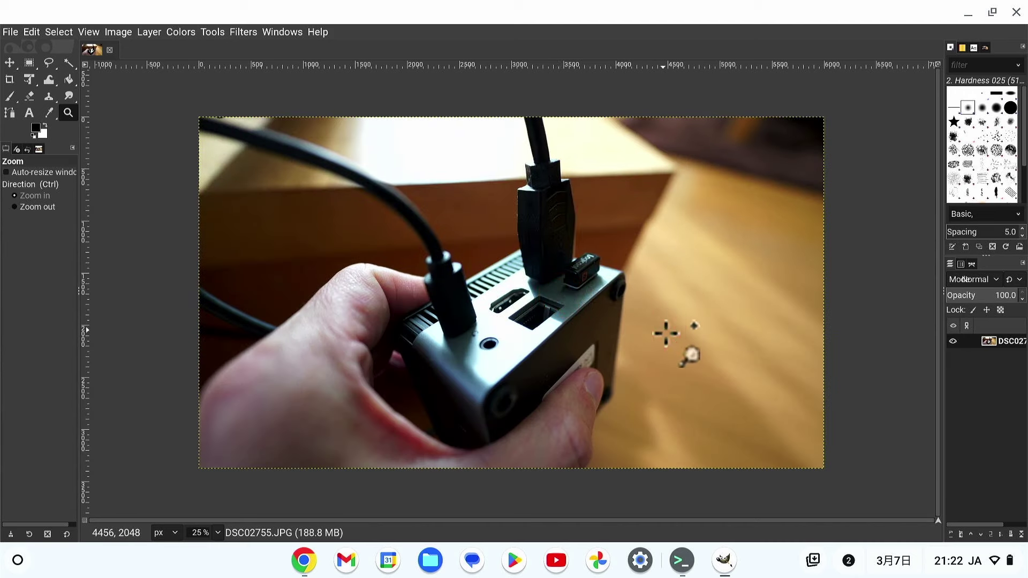
- Zoom in on the black plug to 300% to reveal the dust specks
{"action": "left_click", "coordinate": [632, 309]}
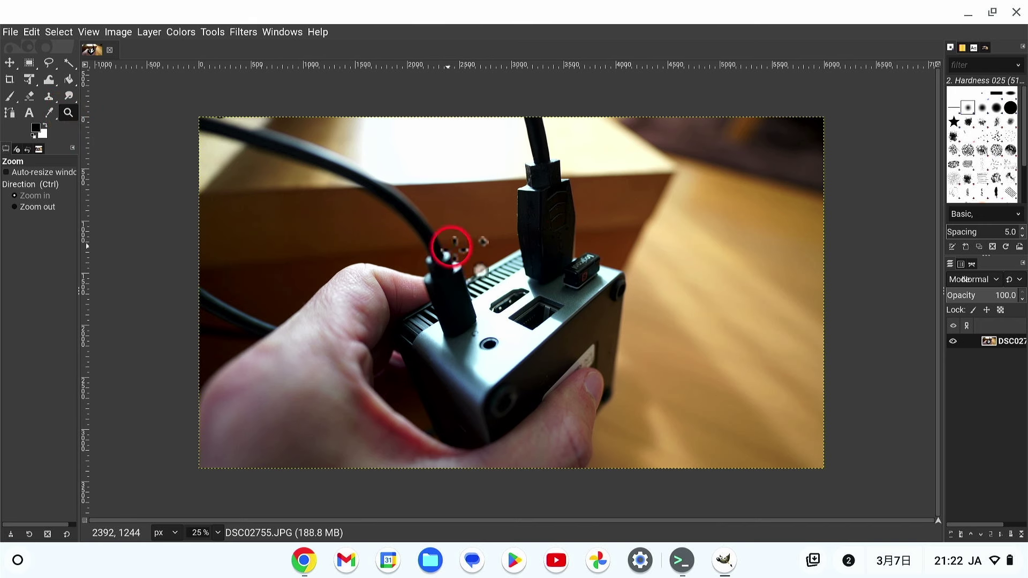
{"action": "left_click", "coordinate": [542, 225]}
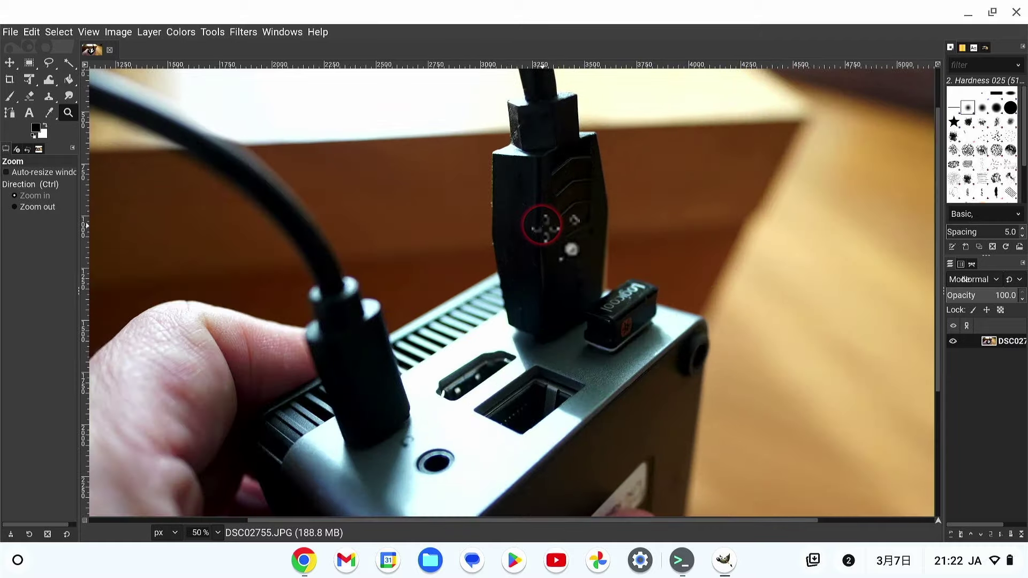
{"action": "left_click", "coordinate": [543, 227]}
{"action": "left_click", "coordinate": [544, 227]}
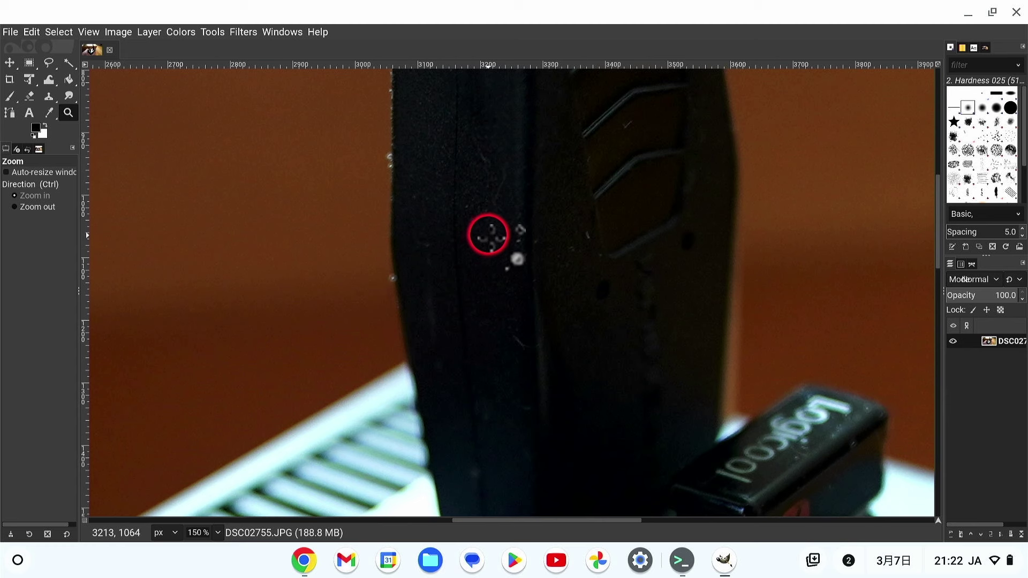
{"action": "left_click", "coordinate": [507, 232]}
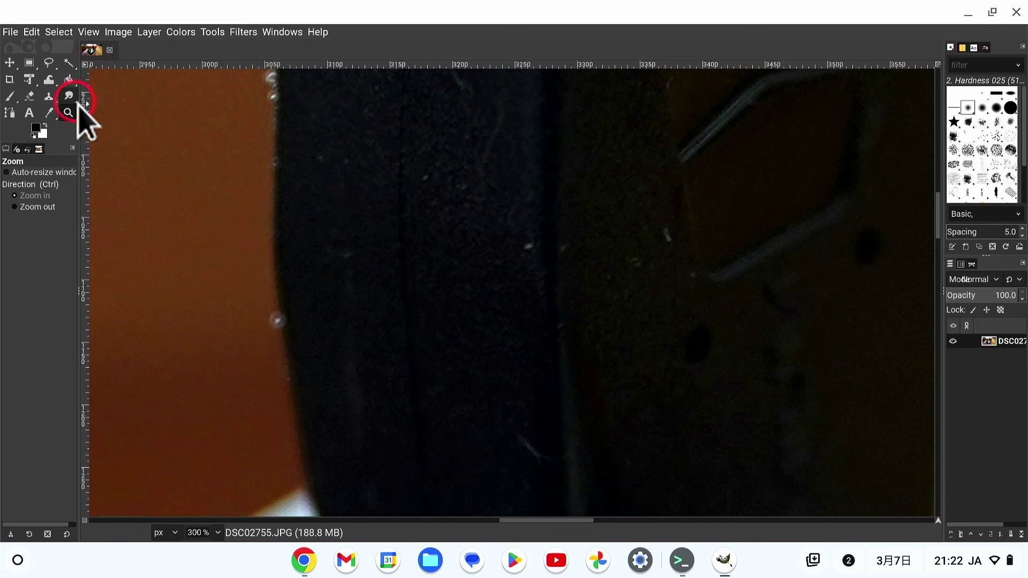
- Clone a clean dark patch over the white dust specks on the black plug
{"action": "left_click", "coordinate": [49, 97]}
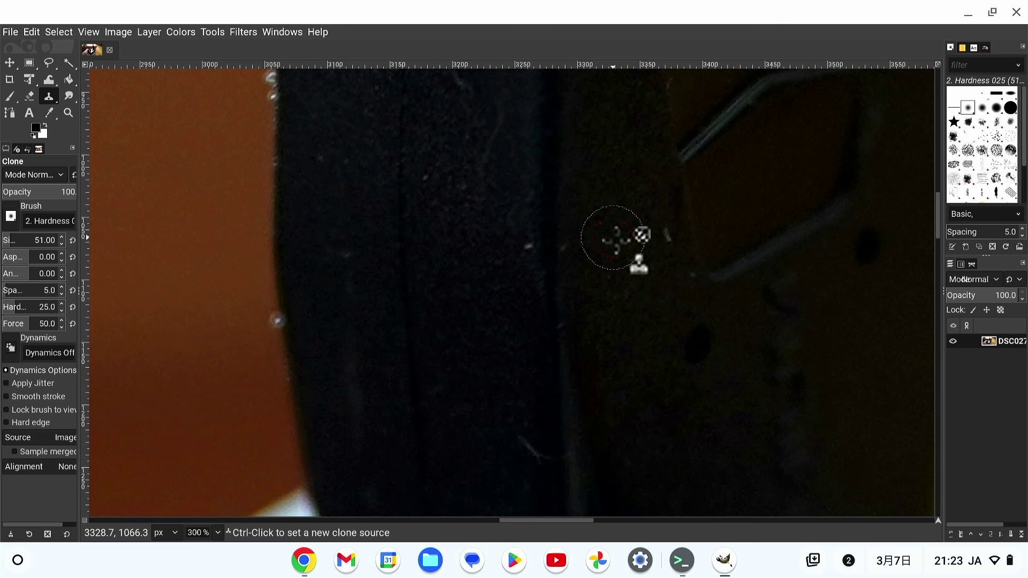
{"action": "left_click", "coordinate": [611, 222], "text": "ctrl"}
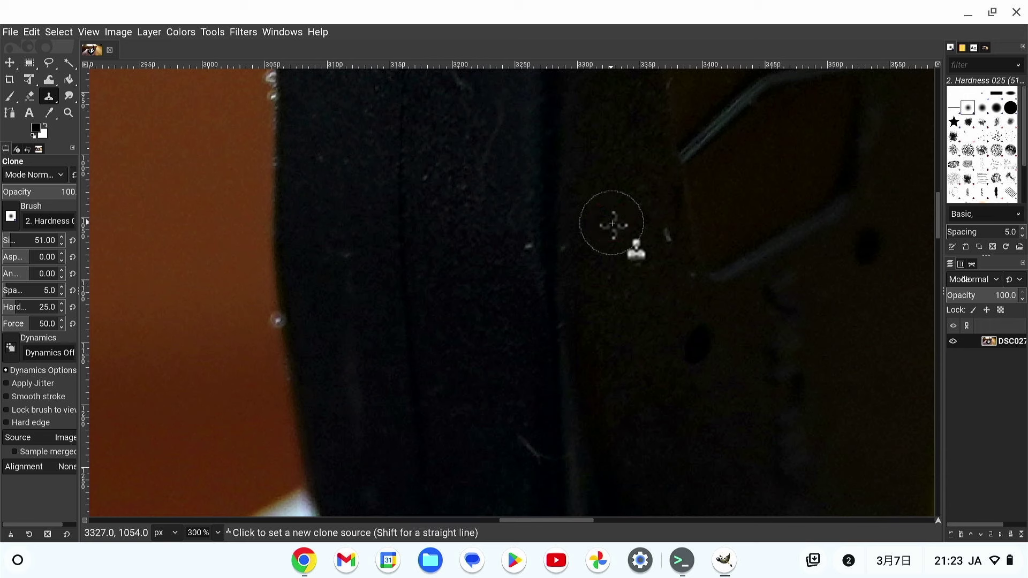
{"action": "mouse_move", "coordinate": [612, 223]}
{"action": "left_mouse_down"}
{"action": "mouse_move", "coordinate": [667, 238]}
{"action": "mouse_move", "coordinate": [635, 354]}
{"action": "mouse_move", "coordinate": [498, 282]}
{"action": "mouse_move", "coordinate": [524, 237]}
{"action": "mouse_move", "coordinate": [420, 305]}
{"action": "mouse_move", "coordinate": [489, 232]}
{"action": "mouse_move", "coordinate": [484, 191]}
{"action": "mouse_move", "coordinate": [521, 244]}
{"action": "mouse_move", "coordinate": [489, 322]}
{"action": "mouse_move", "coordinate": [553, 326]}
{"action": "mouse_move", "coordinate": [671, 306]}
{"action": "left_mouse_up"}
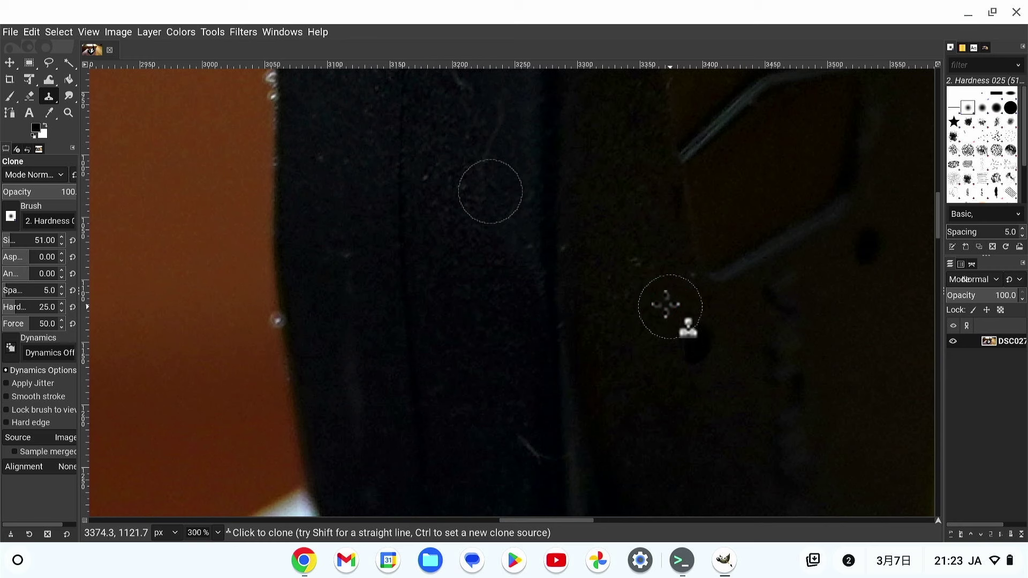
{"action": "mouse_move", "coordinate": [505, 275]}
{"action": "left_mouse_down"}
{"action": "mouse_move", "coordinate": [516, 280]}
{"action": "mouse_move", "coordinate": [351, 165]}
{"action": "mouse_move", "coordinate": [168, 94]}
{"action": "mouse_move", "coordinate": [84, 116]}
{"action": "left_mouse_up"}
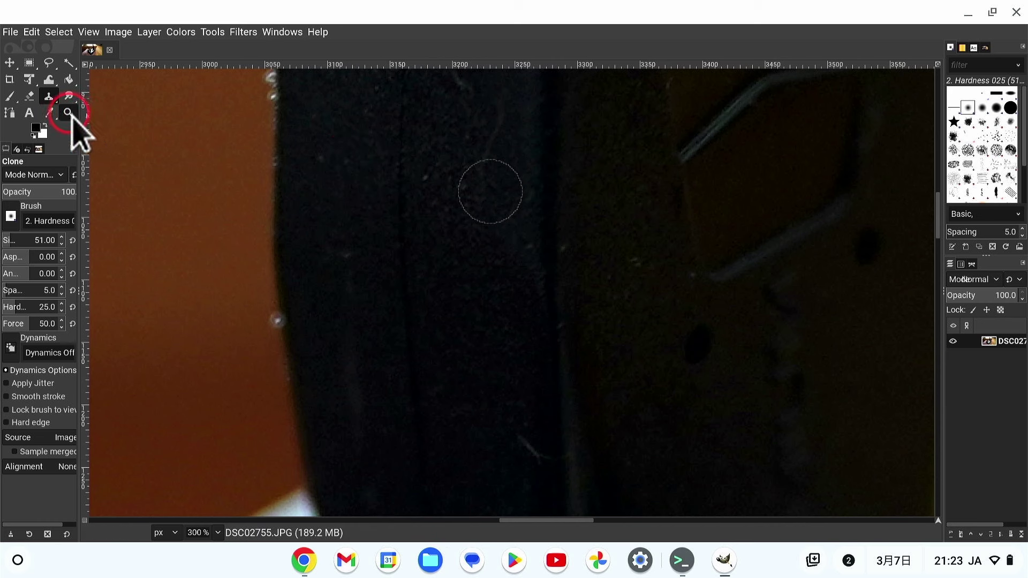
- Zoom the view out to 33.3% so the whole mini PC photo is visible
{"action": "left_click", "coordinate": [68, 113]}
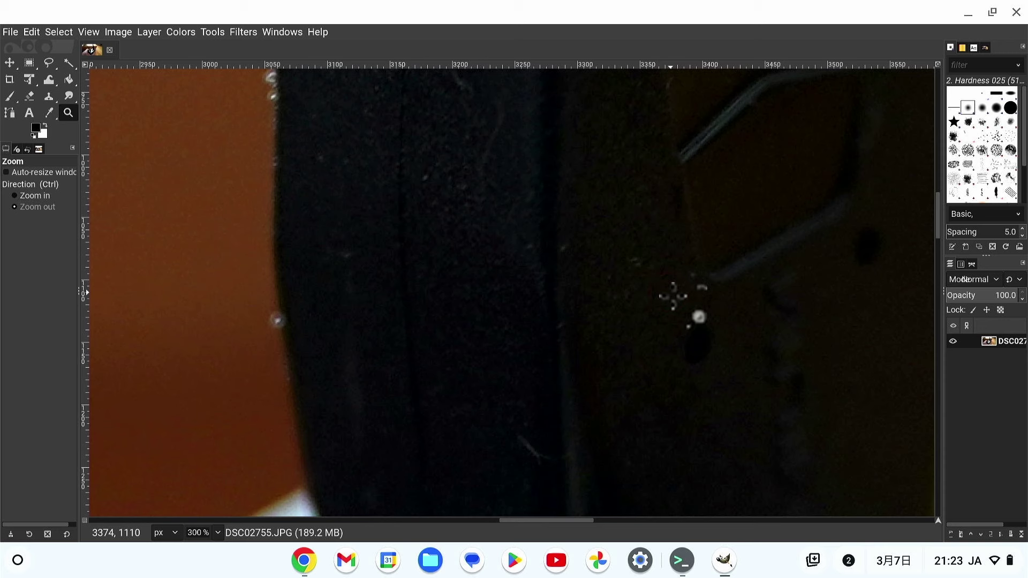
{"action": "scroll", "coordinate": [673, 296], "scroll_direction": "down", "scroll_amount": 2}
{"action": "scroll", "coordinate": [674, 297], "scroll_direction": "down", "scroll_amount": 2}
{"action": "scroll", "coordinate": [674, 296], "scroll_direction": "down", "scroll_amount": 1}
{"action": "scroll", "coordinate": [673, 296], "scroll_direction": "down", "scroll_amount": 1}
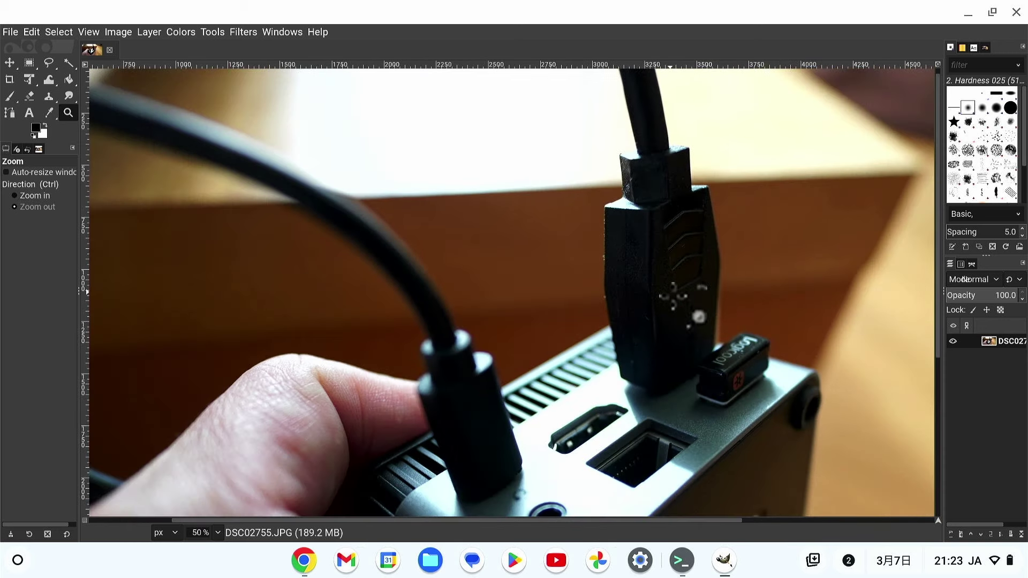
{"action": "key", "text": "ctrl"}
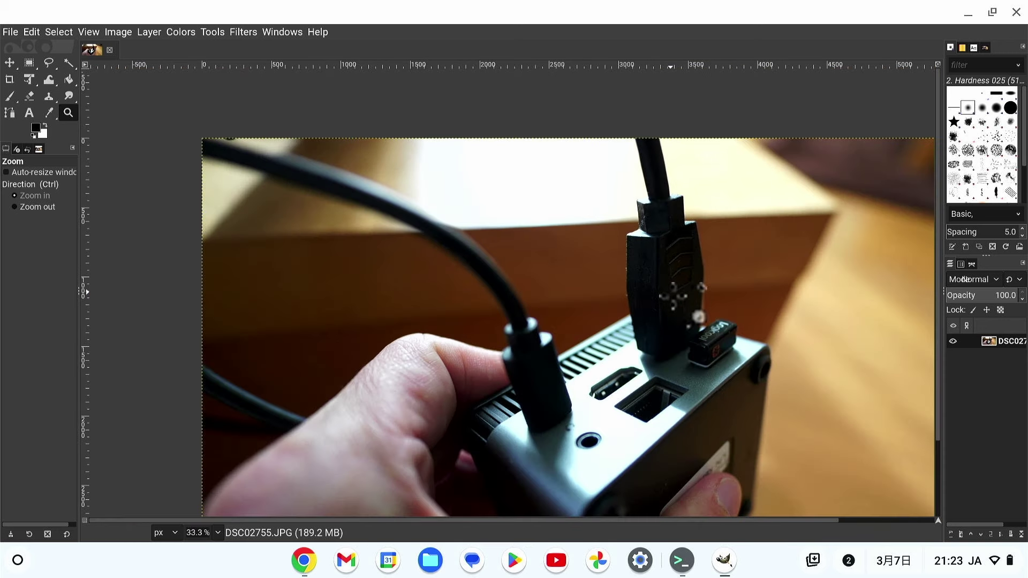
{"action": "left_click", "coordinate": [712, 300]}
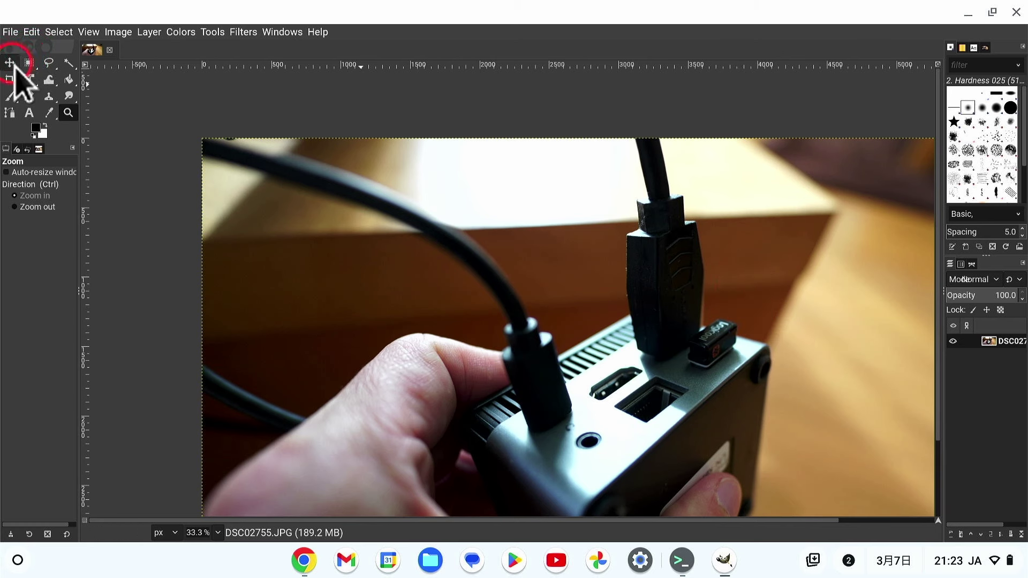
- Move the DSC02755.JPG layer up-left, then 84 px down on the canvas
{"action": "left_click", "coordinate": [11, 63]}
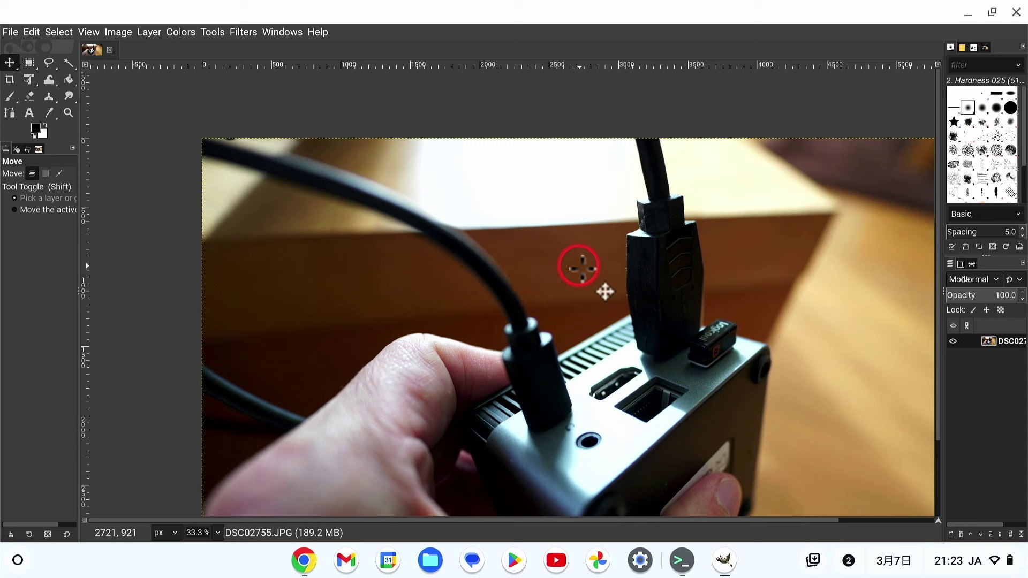
{"action": "left_click_drag", "start_coordinate": [579, 267], "coordinate": [608, 223]}
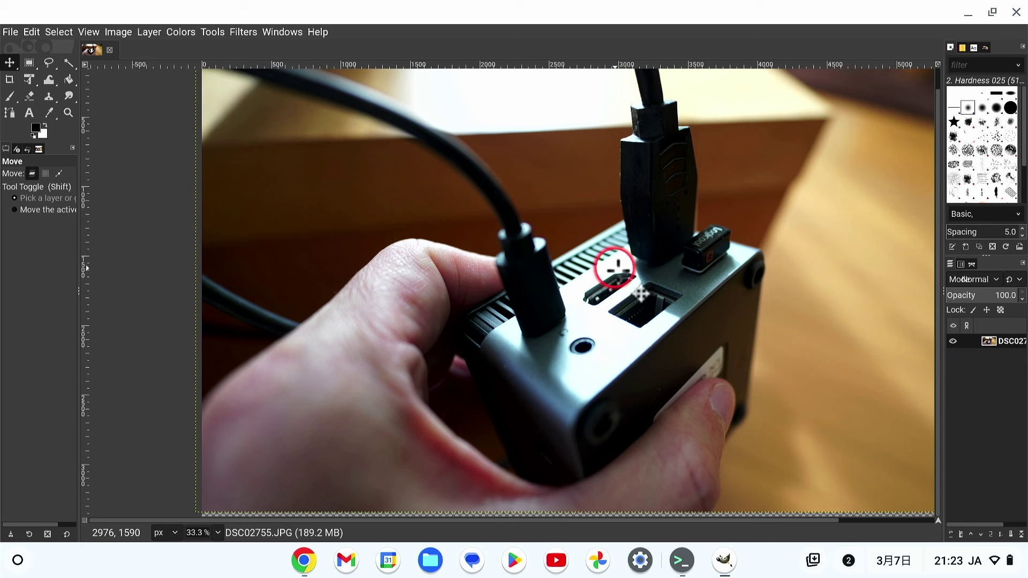
{"action": "left_click_drag", "start_coordinate": [705, 387], "coordinate": [706, 402]}
{"action": "left_click", "coordinate": [618, 348]}
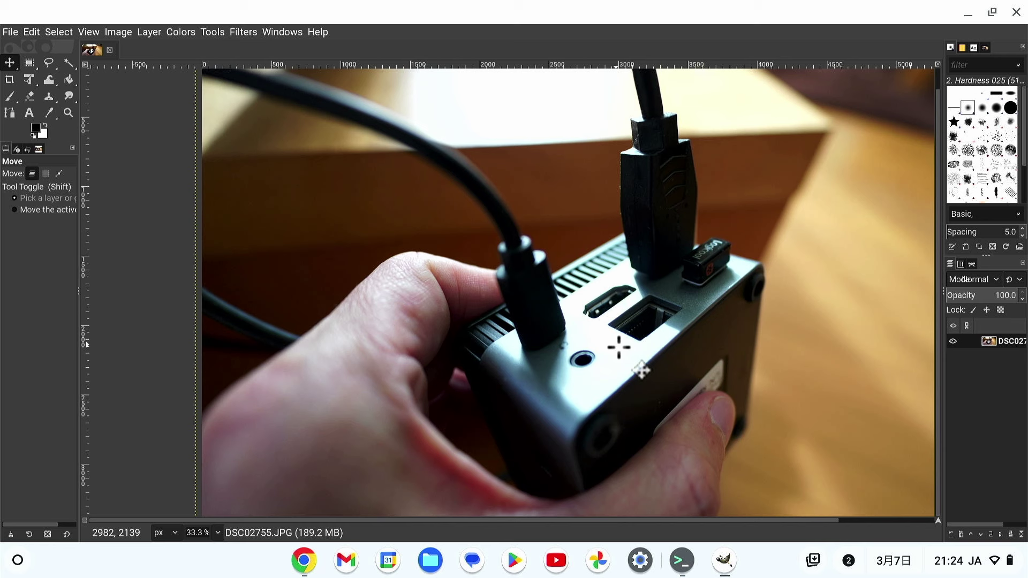
{"action": "left_click", "coordinate": [665, 286]}
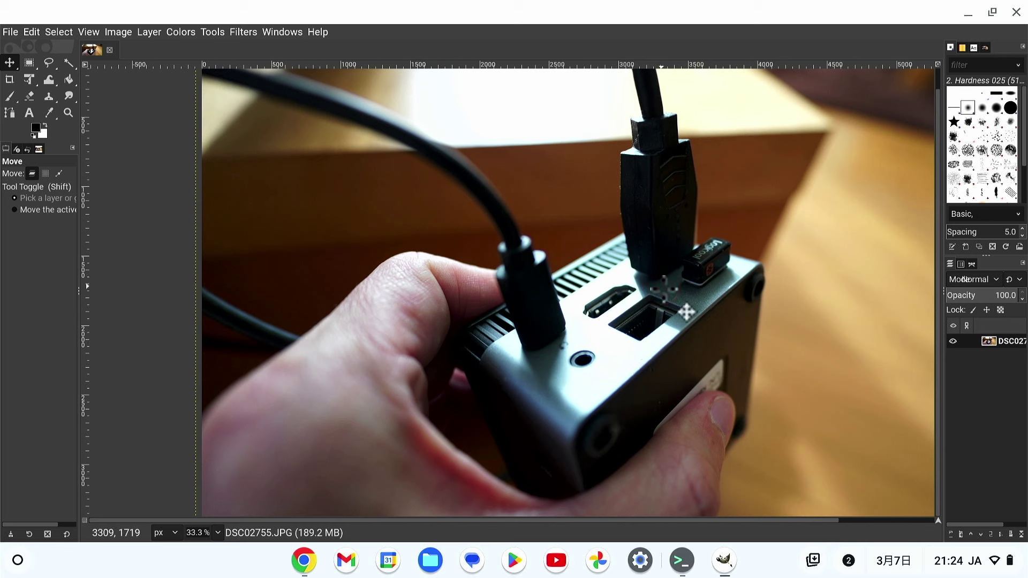
{"action": "left_click", "coordinate": [591, 340]}
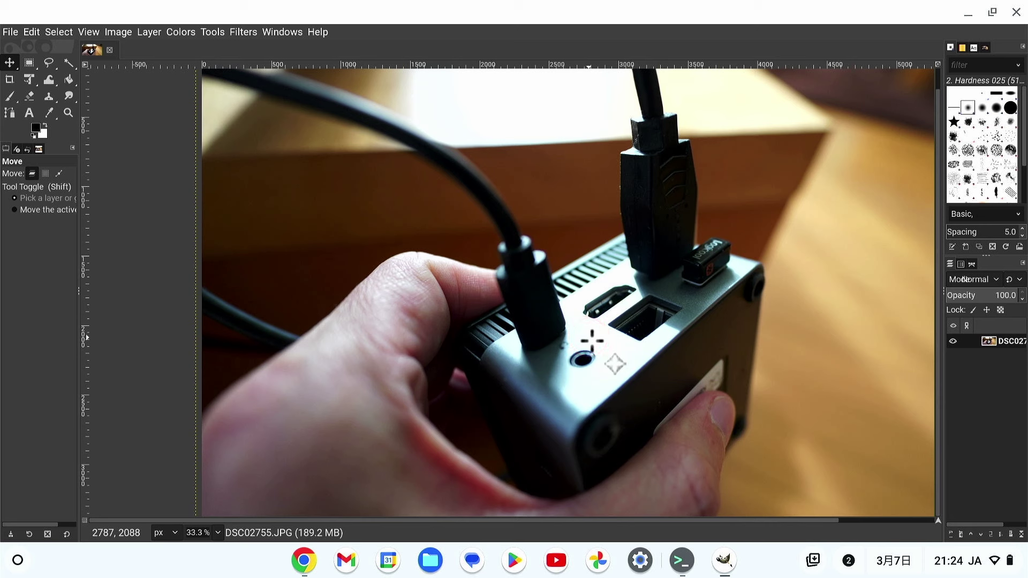
{"action": "left_click", "coordinate": [554, 384]}
{"action": "left_click", "coordinate": [688, 284]}
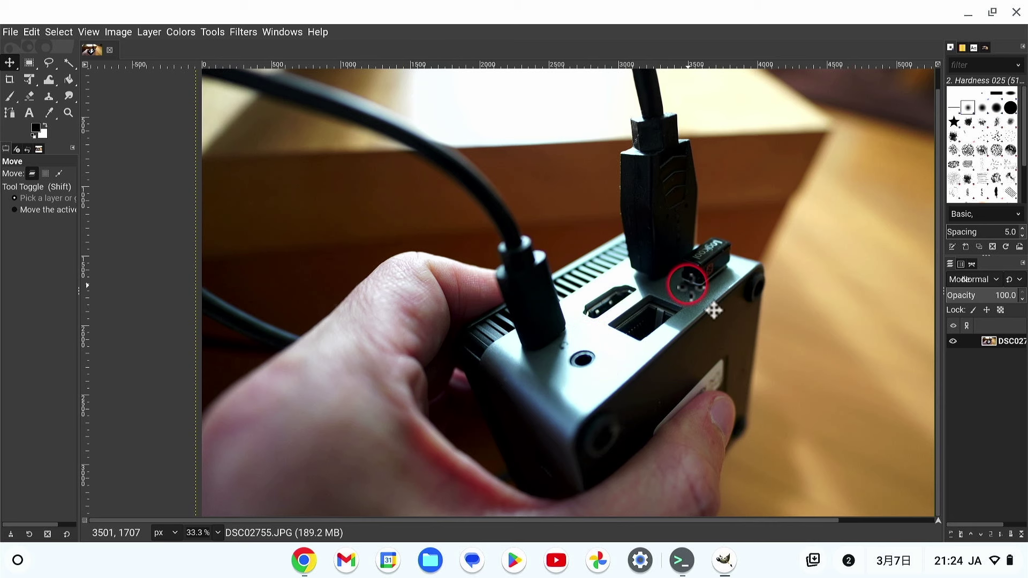